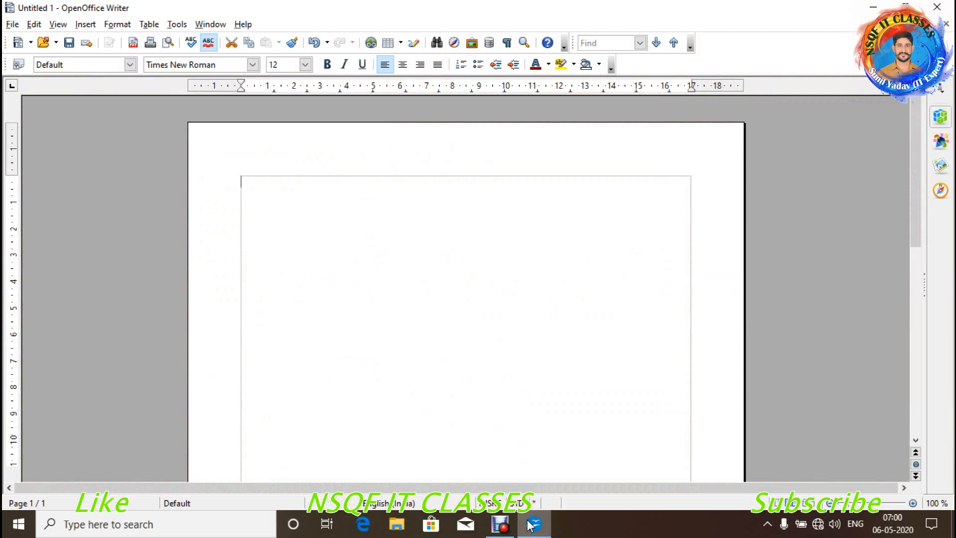
# - Type the note lines 'Template:- Blue Print.' and 'Every word document based templates.', fixing typos
pyautogui.write('Template')
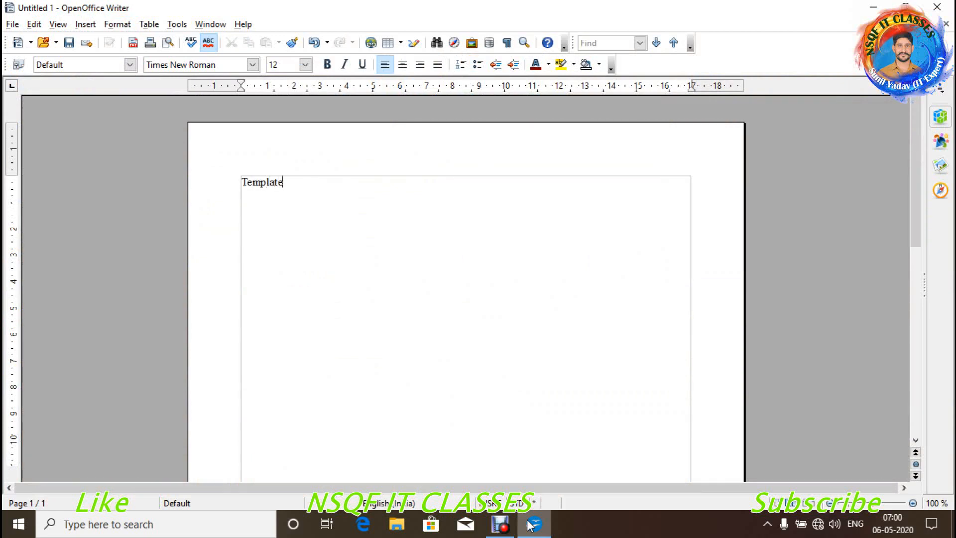
pyautogui.write(':- Bliue Print.')
pyautogui.press('Return')
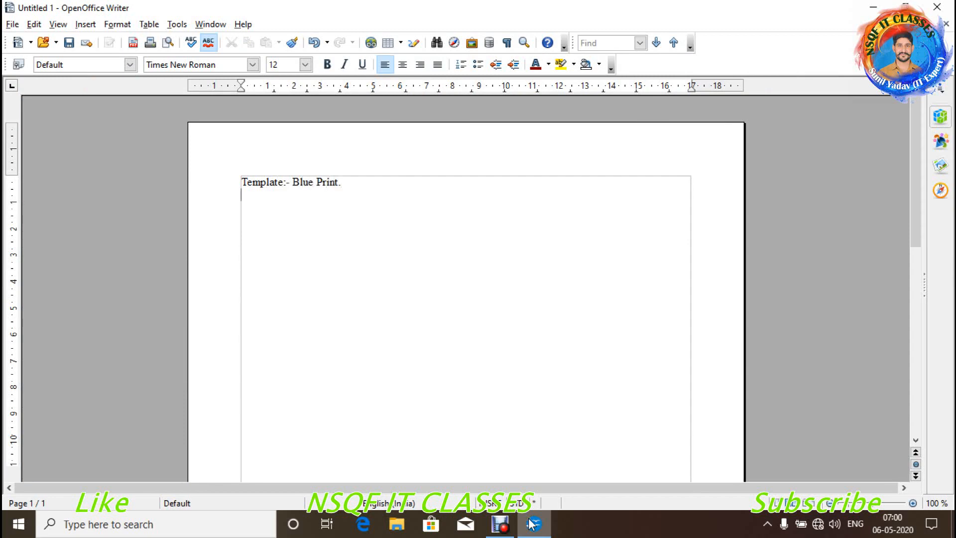
pyautogui.write('evert word')
pyautogui.press('BackSpace')
pyautogui.press('BackSpace')
pyautogui.press('BackSpace')
pyautogui.write('ord document bae')
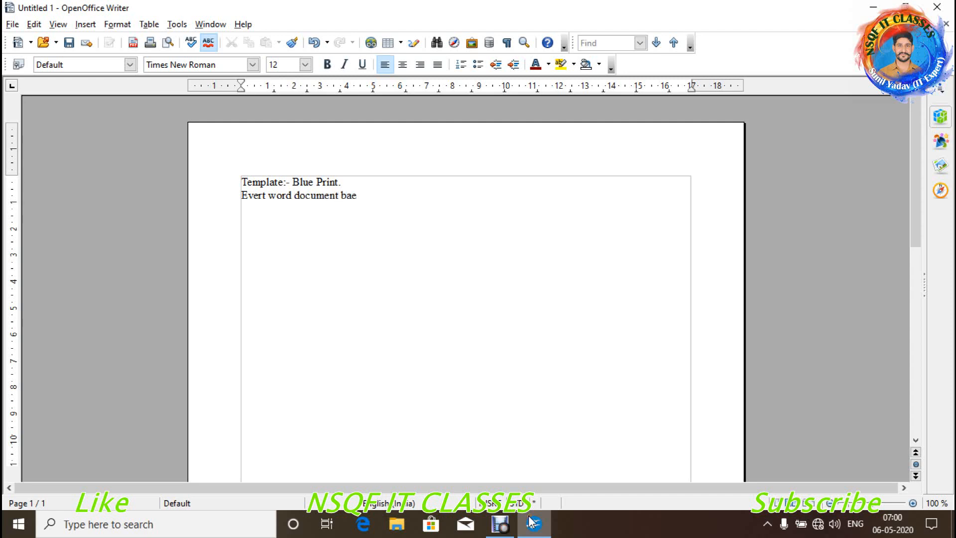
pyautogui.press('BackSpace')
pyautogui.write('sed templates. Suppose:- we create biio')
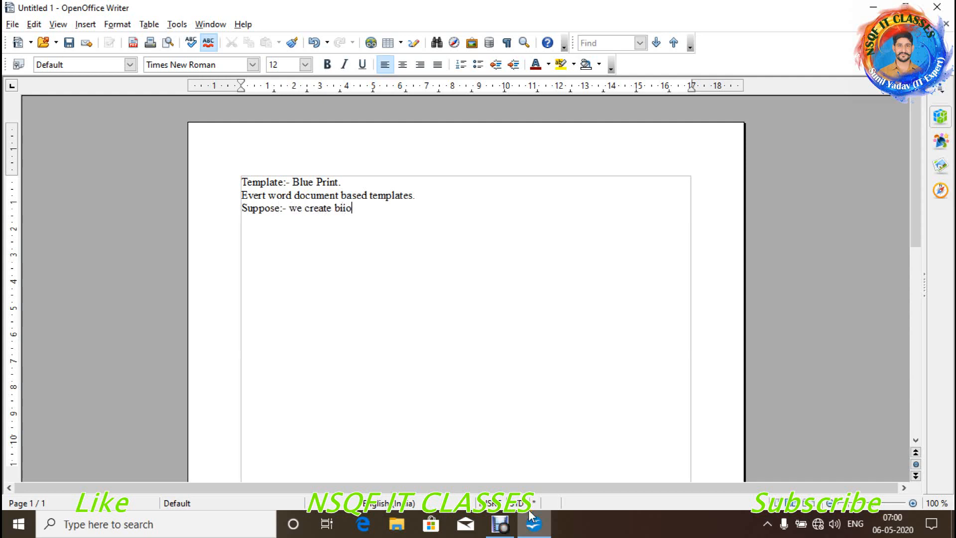
# - Continue with 'Suppose:- we create bio-data for 100 students. Then we can prepare a Blue print'
pyautogui.press('BackSpace')
pyautogui.press('BackSpace')
pyautogui.write('o-')
pyautogui.press('Return')
pyautogui.write('d')
pyautogui.press('BackSpace')
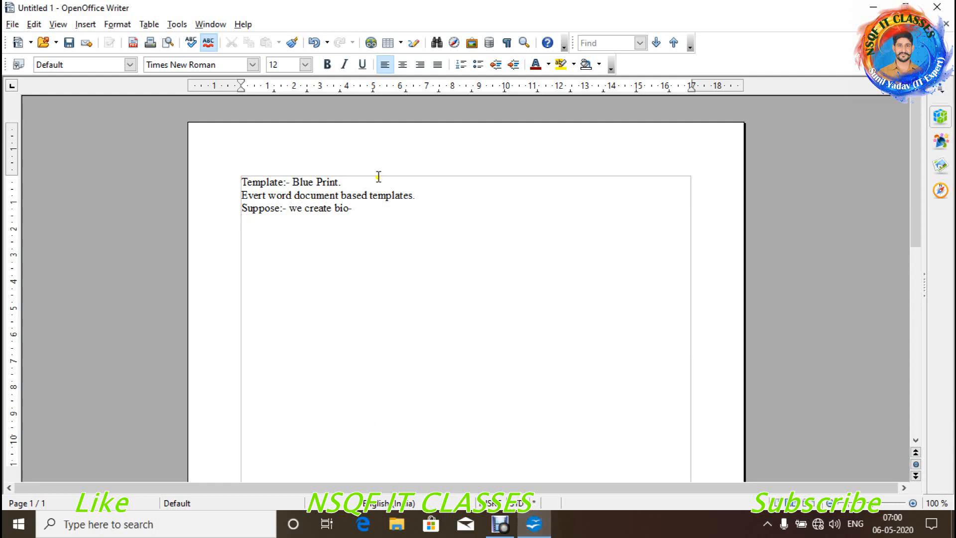
pyautogui.press('BackSpace')
pyautogui.write('data fro')
pyautogui.press('BackSpace')
pyautogui.press('BackSpace')
pyautogui.write('or 100 st')
pyautogui.write('udents. ')
pyautogui.write('Then we ca')
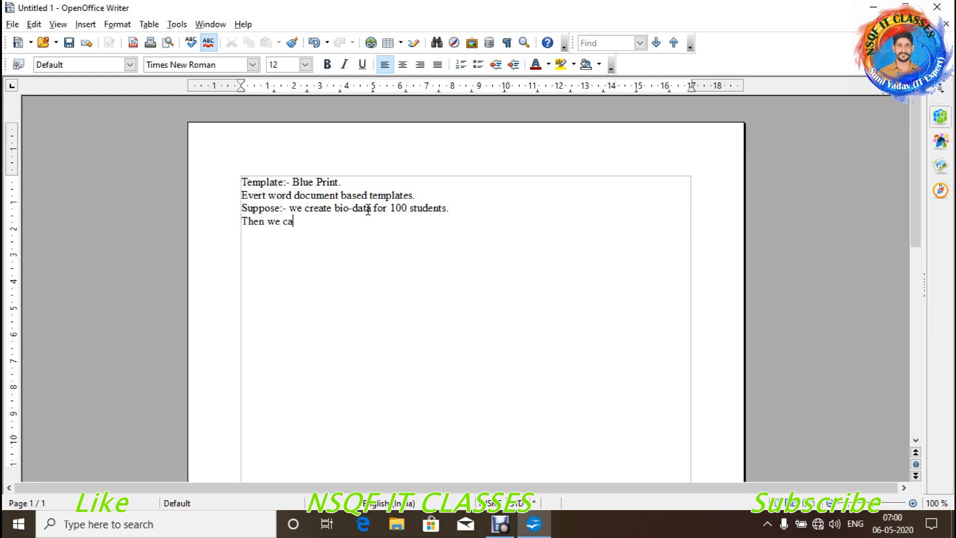
pyautogui.write('n prepare a Blue')
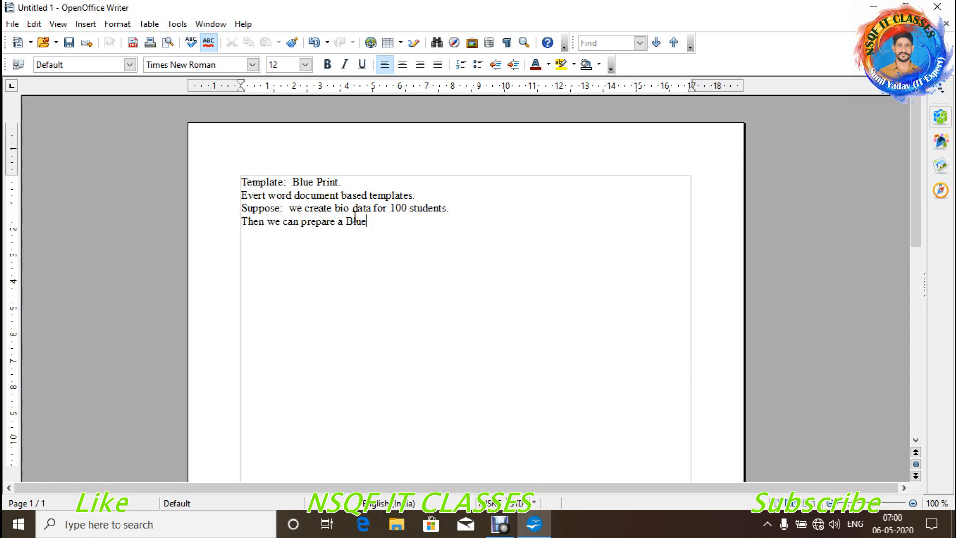
pyautogui.write(' print.')
# - Create a new text document and add a left tab stop at 7 cm on the ruler
pyautogui.click(13, 25)
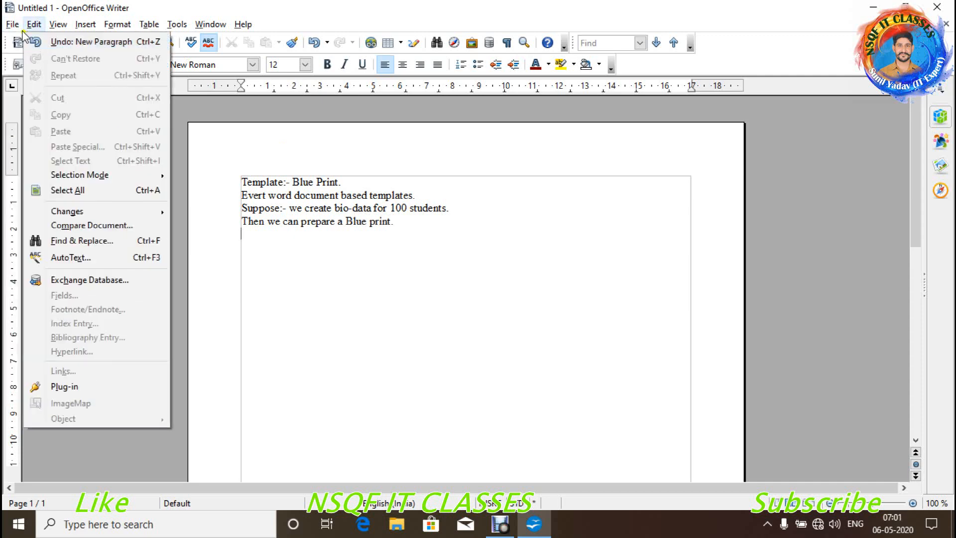
pyautogui.moveTo(50, 42)
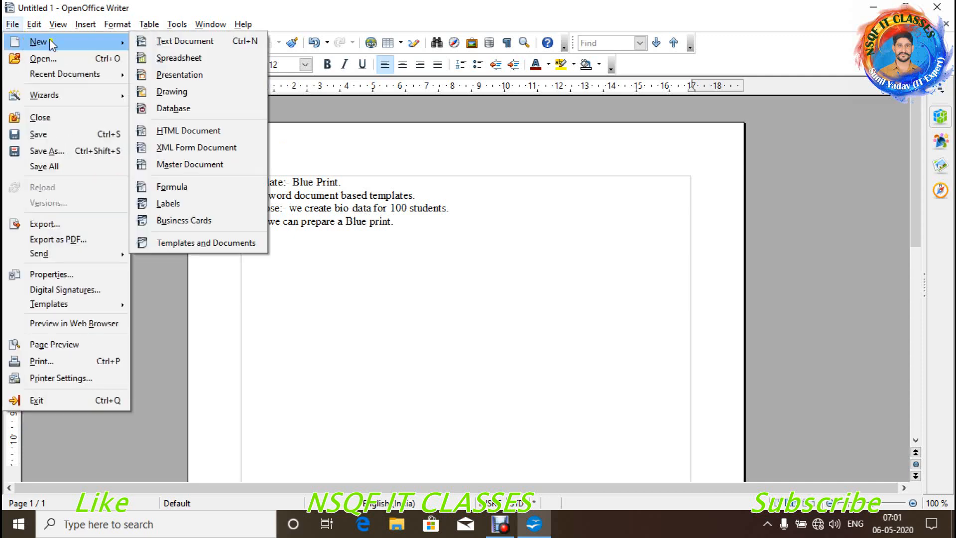
pyautogui.click(167, 44)
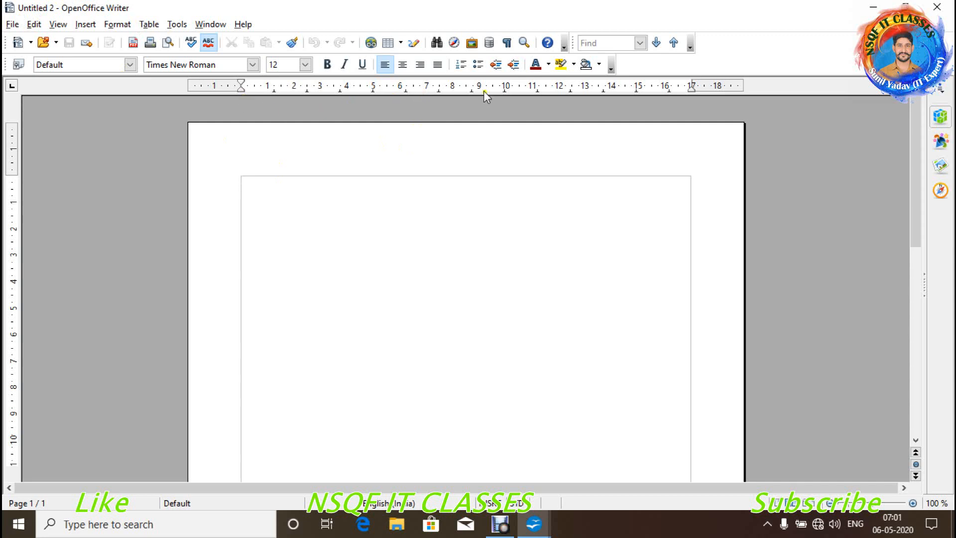
pyautogui.click(427, 88)
# - Type the Bio-Data heading, then the Name and Father's Name lines with tab-aligned colons
pyautogui.write('Bio-Data')
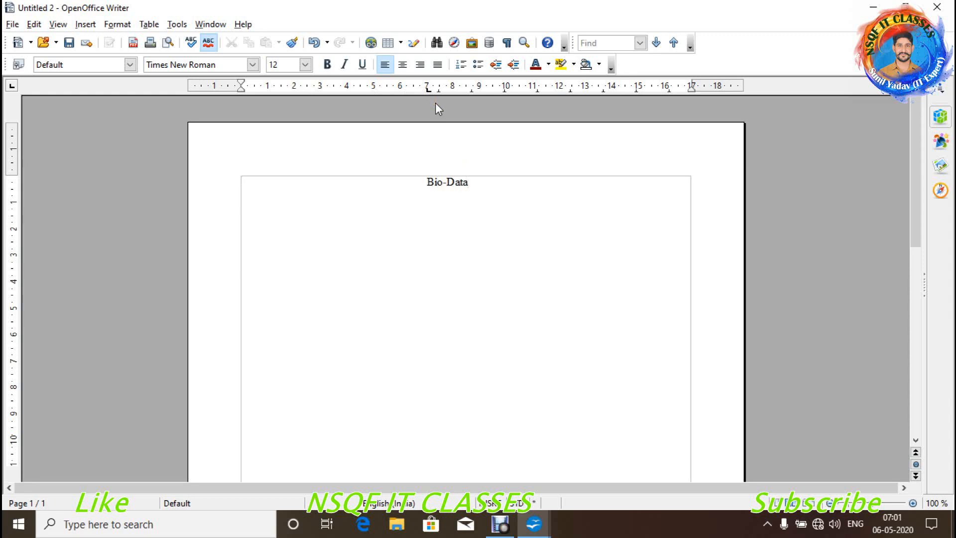
pyautogui.press('Return')
pyautogui.write('Name')
pyautogui.press('Tab')
pyautogui.write(':')
pyautogui.press('Return')
pyautogui.write('Fahter')
pyautogui.press('BackSpace')
pyautogui.press('BackSpace')
pyautogui.press('BackSpace')
pyautogui.press('BackSpace')
pyautogui.write("ther's Nam")
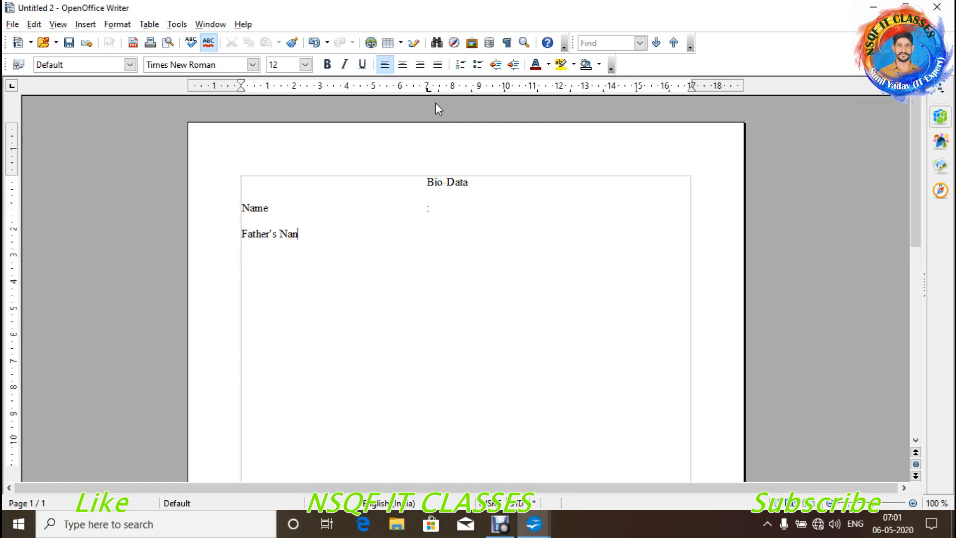
pyautogui.press('BackSpace')
pyautogui.write('me\t:')
# - Add the Address and Qualification field lines, tabbing to the colon column
pyautogui.press('Return')
pyautogui.write('Adre')
pyautogui.press('BackSpace')
pyautogui.press('BackSpace')
pyautogui.write('dress')
pyautogui.press('Tab')
pyautogui.press('Return')
pyautogui.write('Qualiticion')
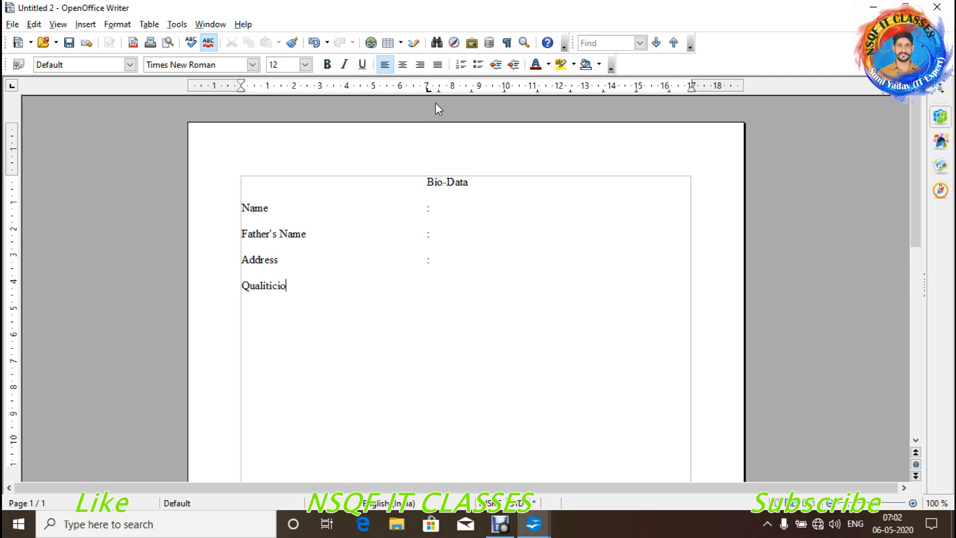
pyautogui.press('BackSpace')
pyautogui.press('BackSpace')
pyautogui.press('BackSpace')
pyautogui.press('BackSpace')
pyautogui.press('BackSpace')
pyautogui.press('BackSpace')
pyautogui.write('fication')
pyautogui.press('Tab')
# - Add the Project Detail and Experience field lines, ending with an empty line
pyautogui.press('Return')
pyautogui.write('Project Detail')
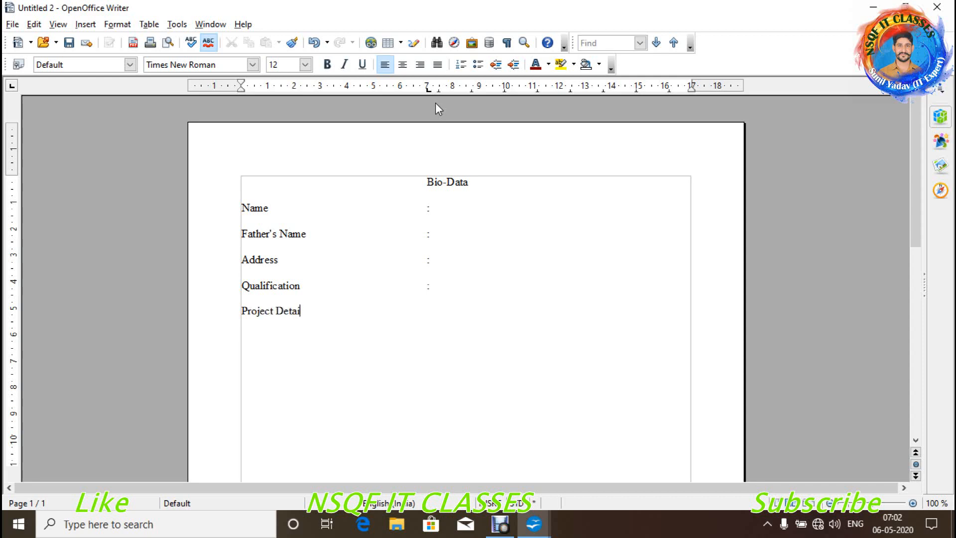
pyautogui.press('Tab')
pyautogui.write('Experience')
pyautogui.press('Tab')
pyautogui.press('Return')
# - Save the form as BioData with the ODF Text Document Template (.ott) file type
pyautogui.click(12, 24)
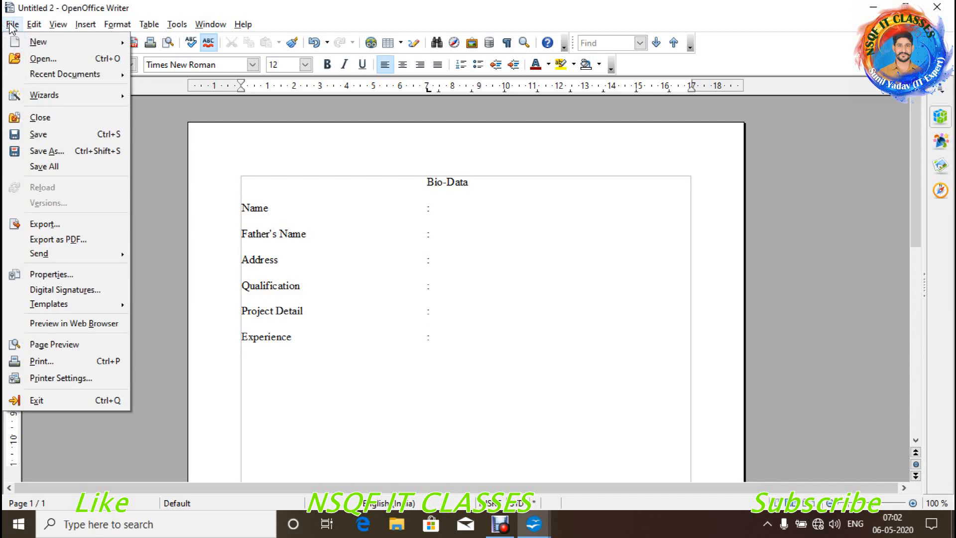
pyautogui.click(40, 144)
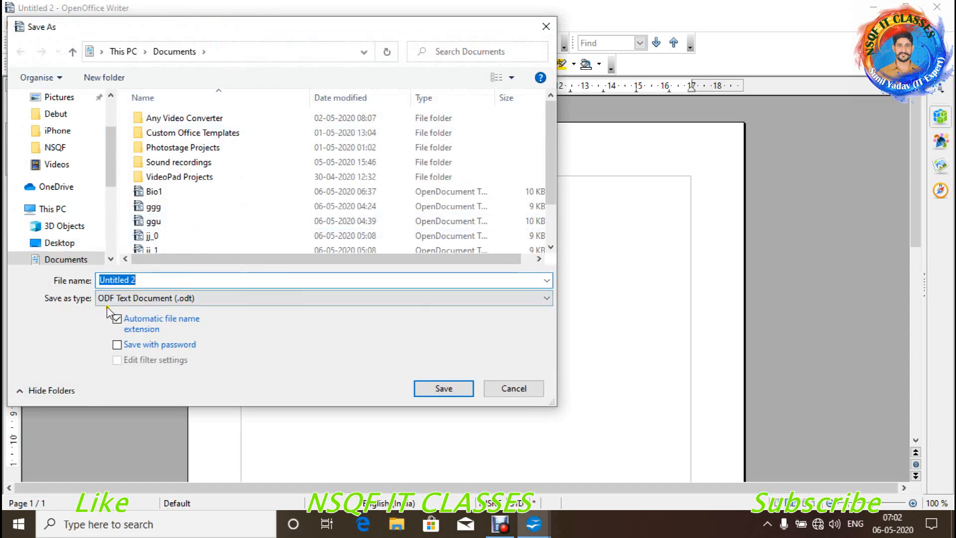
pyautogui.click(218, 298)
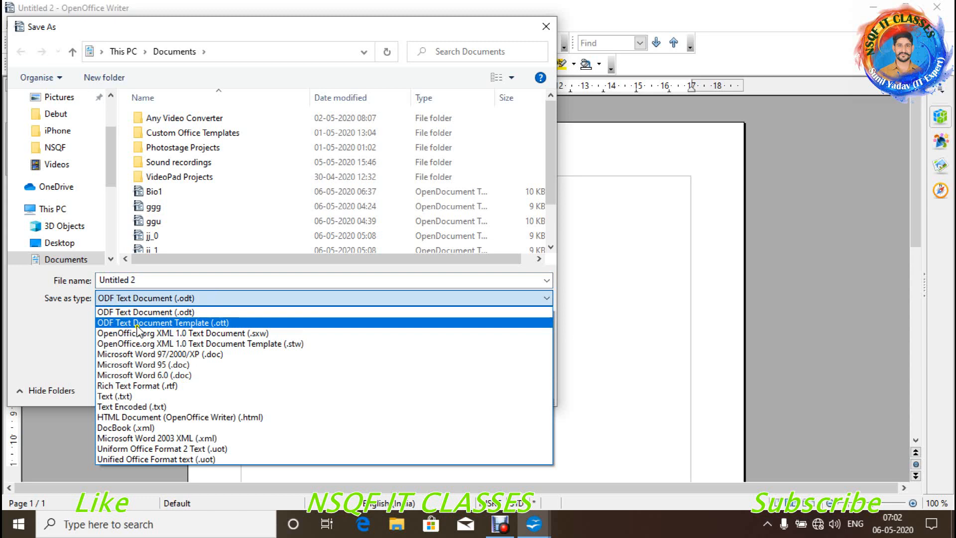
pyautogui.click(172, 323)
pyautogui.click(148, 277)
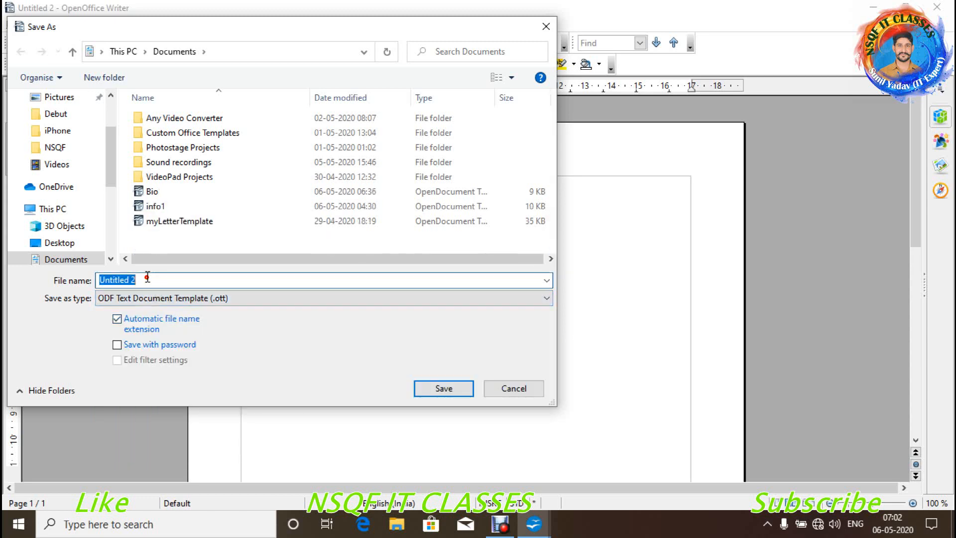
pyautogui.press('BackSpace')
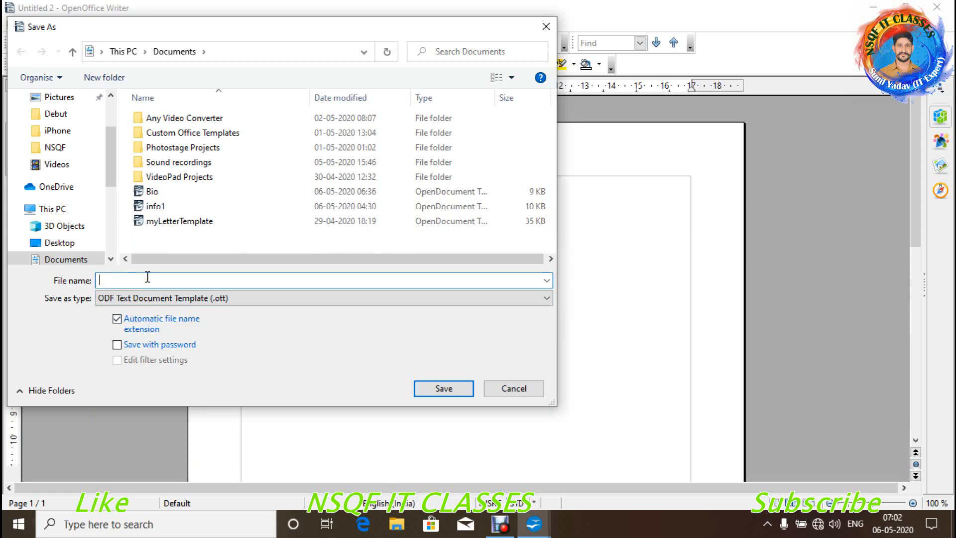
pyautogui.write('B')
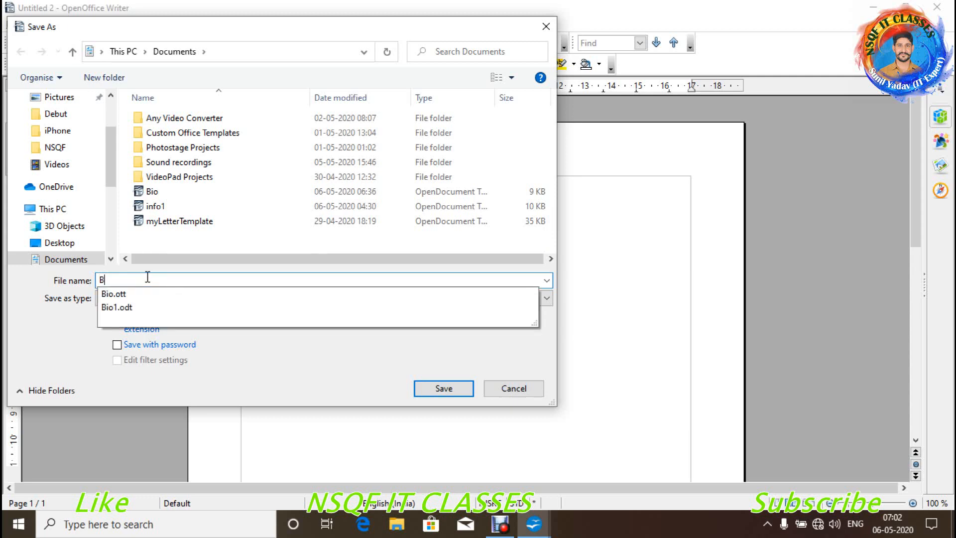
pyautogui.write('ioData')
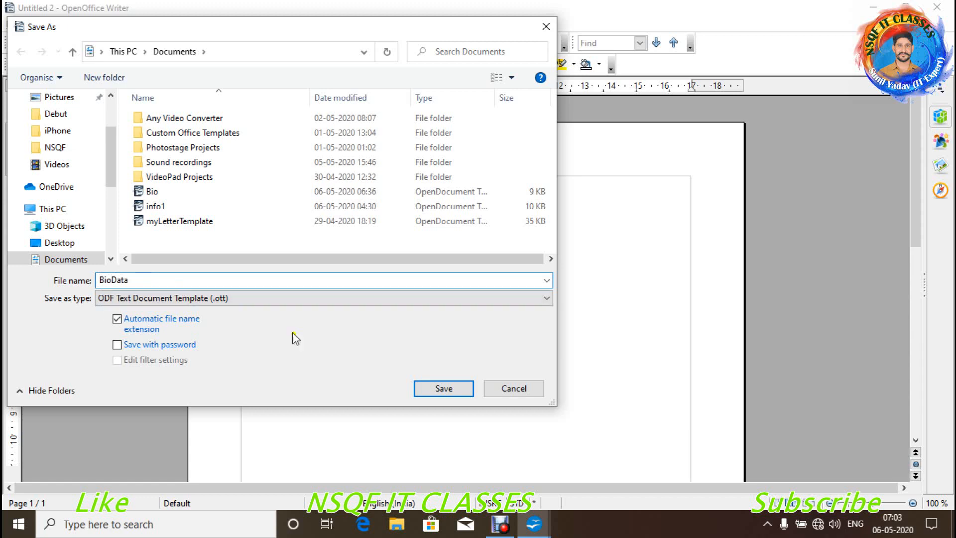
pyautogui.click(455, 390)
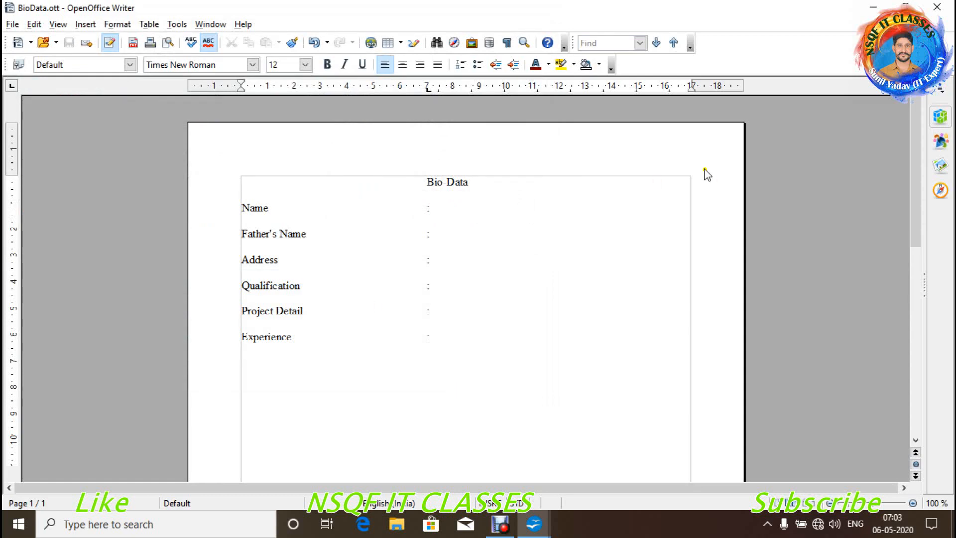
# - Close BioData.ott and create a new document from the BioData.ott template in Templates and Documents
pyautogui.click(938, 8)
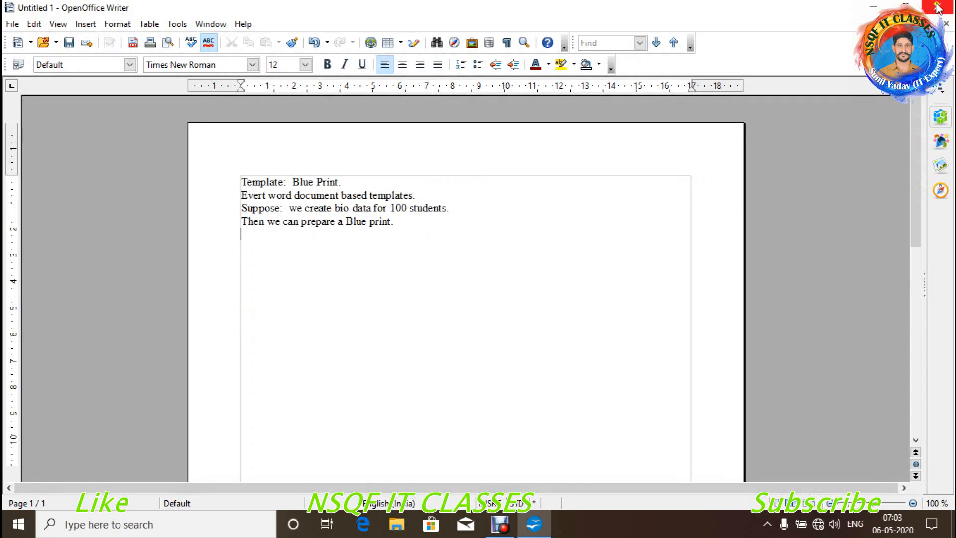
pyautogui.click(13, 25)
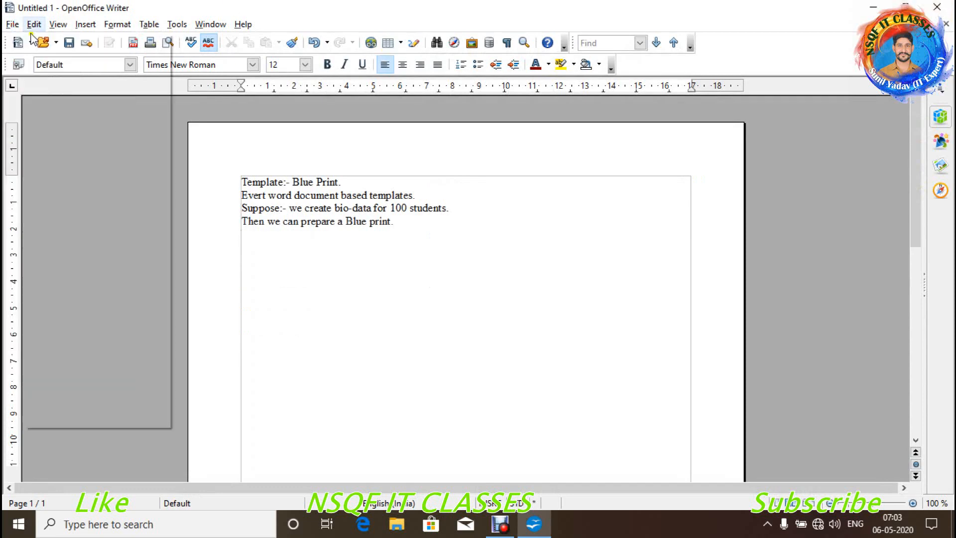
pyautogui.moveTo(35, 42)
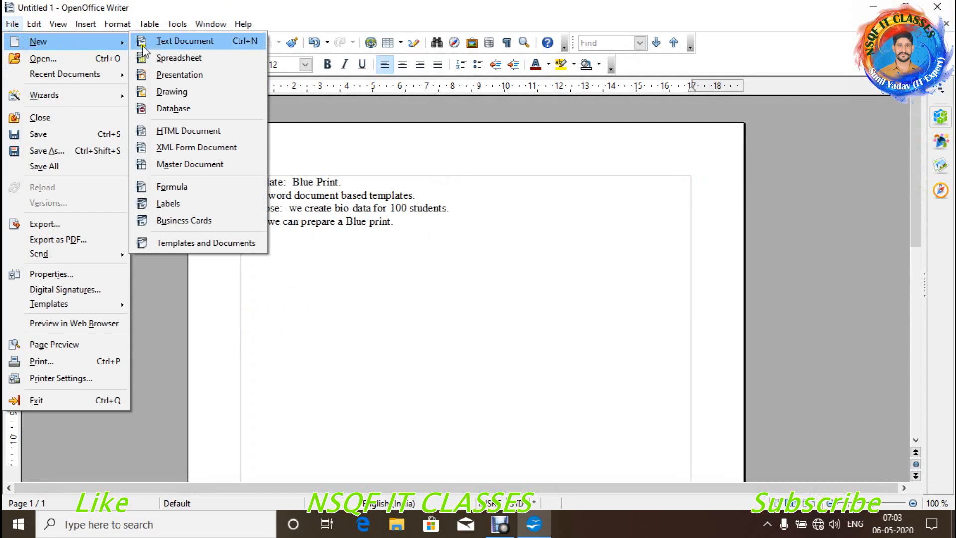
pyautogui.click(195, 243)
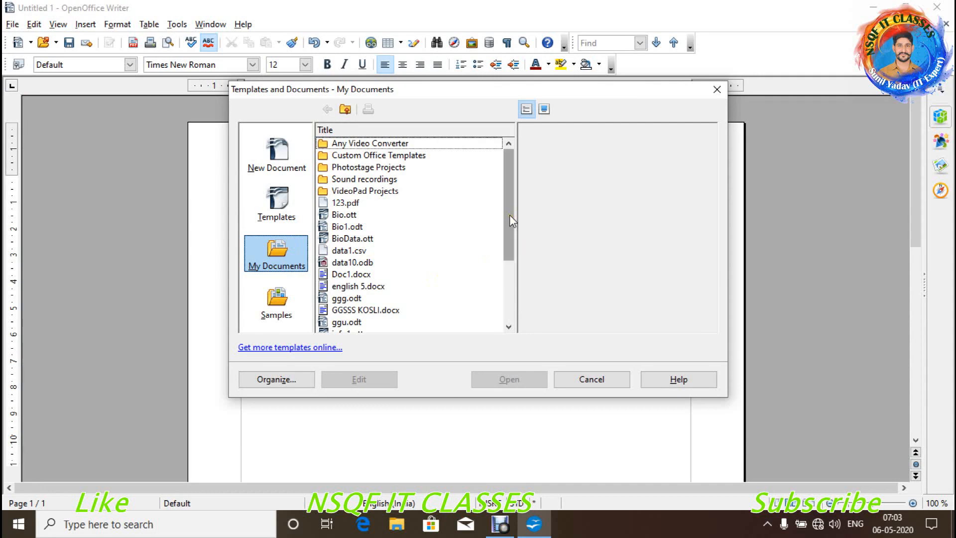
pyautogui.moveTo(510, 214); pyautogui.dragTo(508, 226)
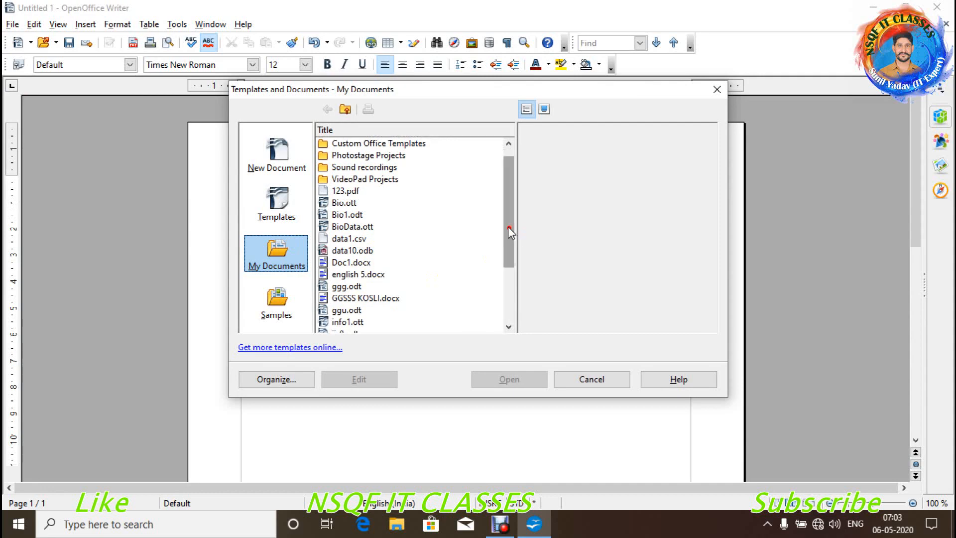
pyautogui.click(352, 228)
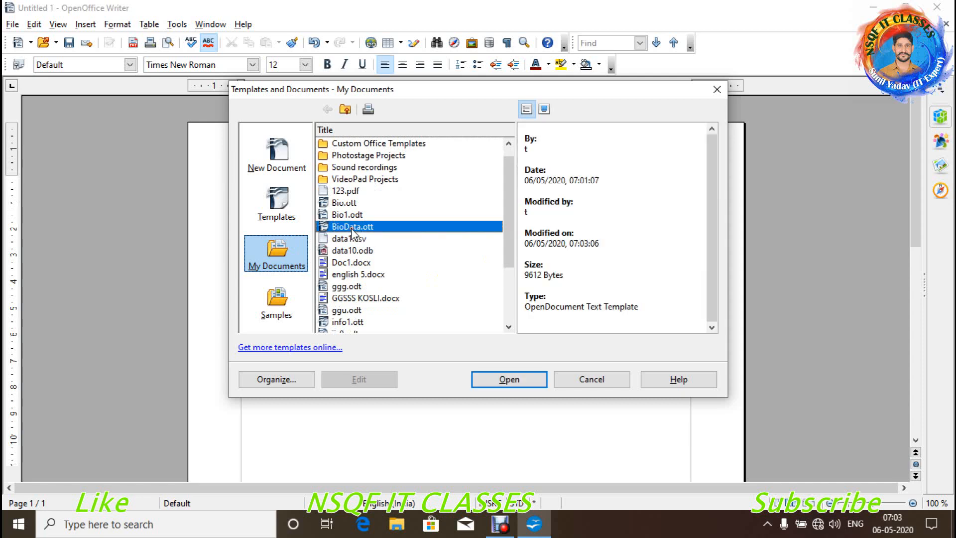
pyautogui.click(496, 382)
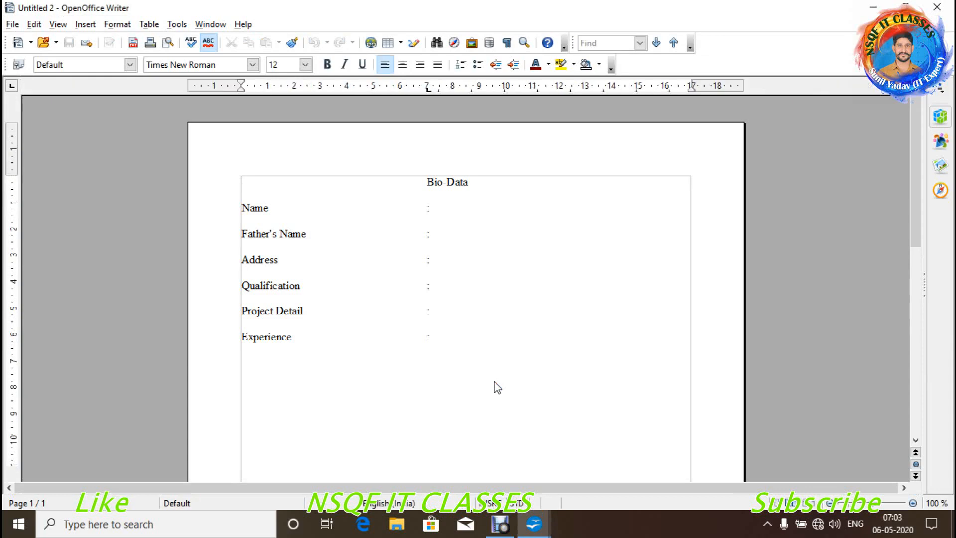
# - Enter the person's name, father's name and address, and 12th as the qualification
pyautogui.click(458, 211)
pyautogui.press('Tab')
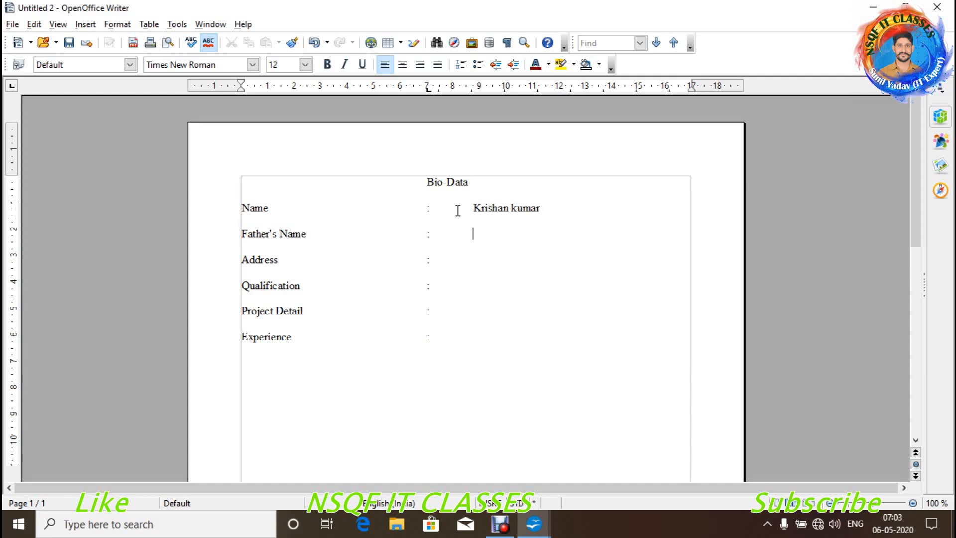
pyautogui.write('Rewari')
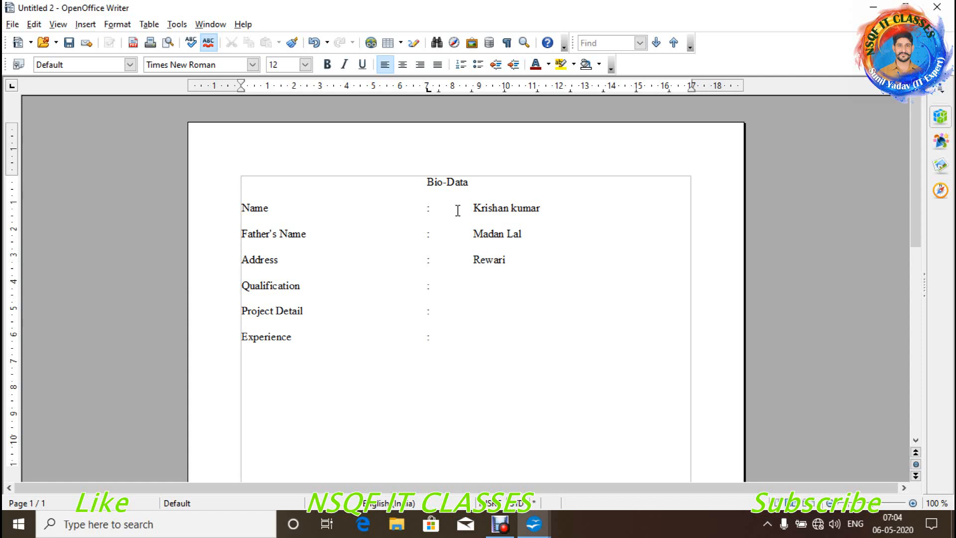
pyautogui.press('Tab')
pyautogui.write('12th')
pyautogui.press('Down')
# - Save the filled form as Krishan1 in ODF Text Document (.odt) format
pyautogui.click(12, 26)
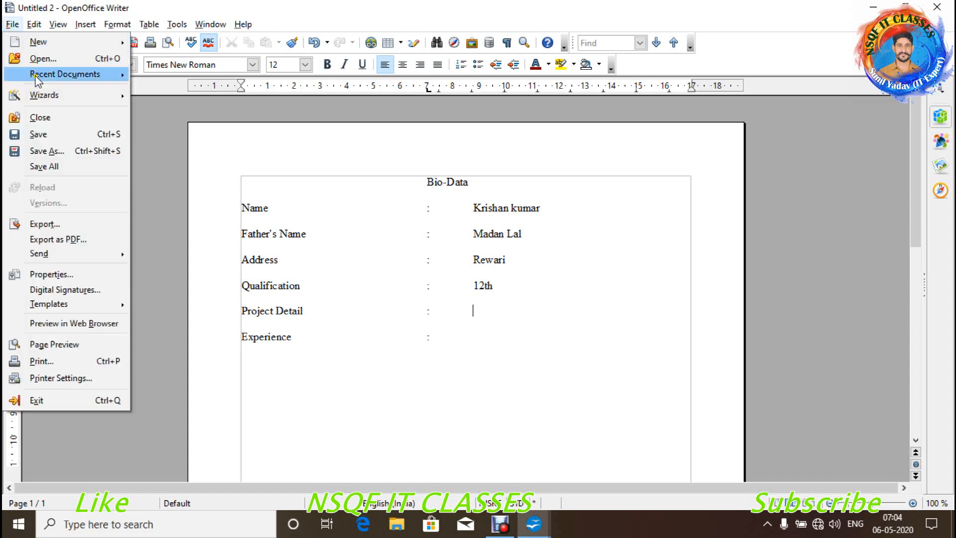
pyautogui.click(47, 135)
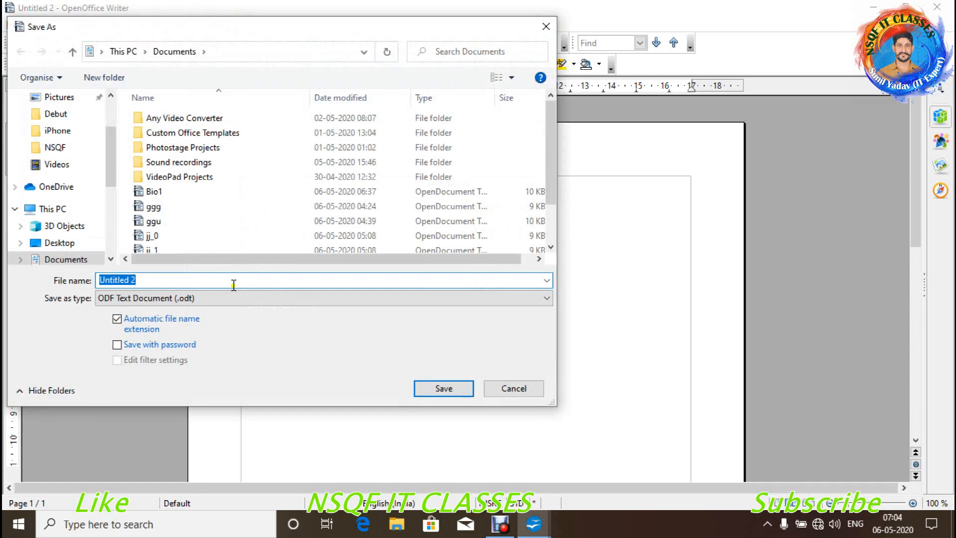
pyautogui.press('BackSpace')
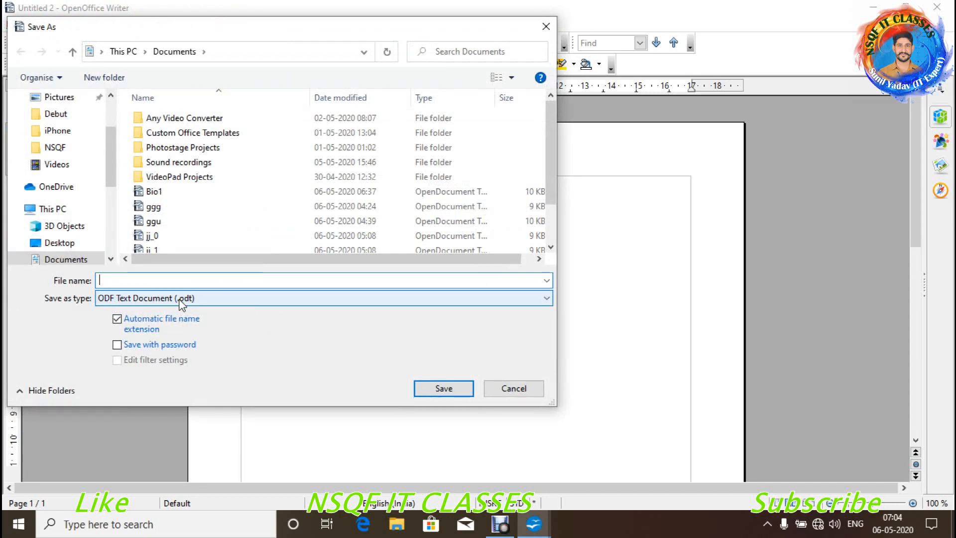
pyautogui.write('Krishan1')
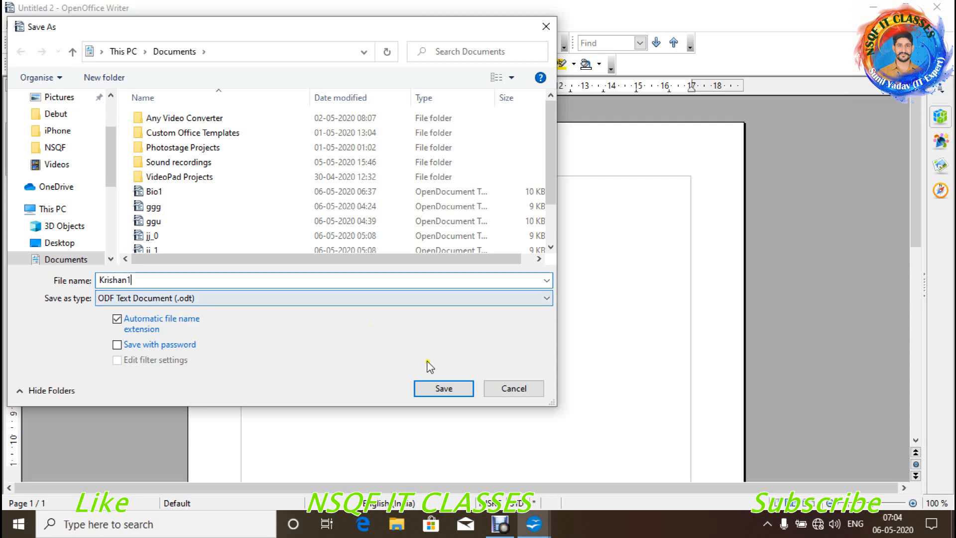
pyautogui.click(454, 390)
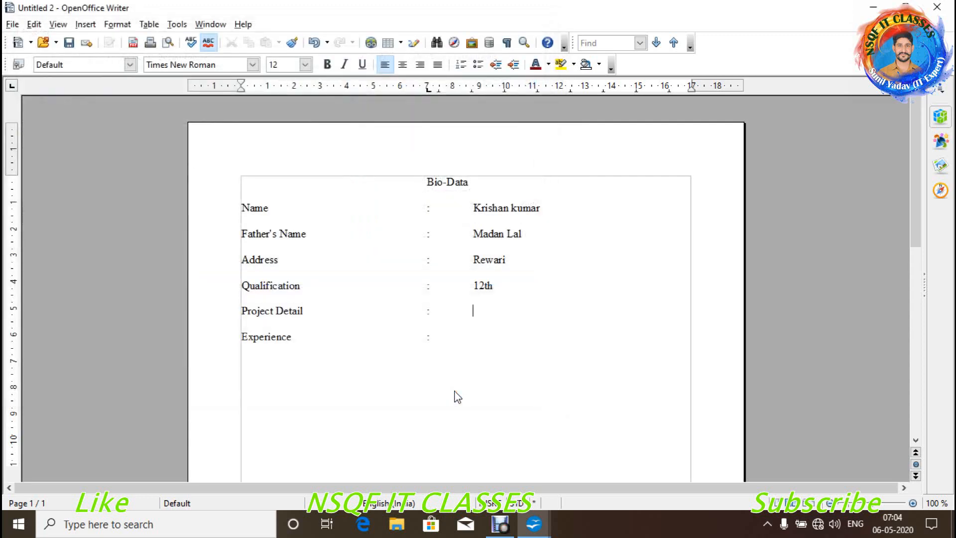
# - Start another blank form from BioData.ott, then preview the open Writer windows on the taskbar
pyautogui.click(15, 25)
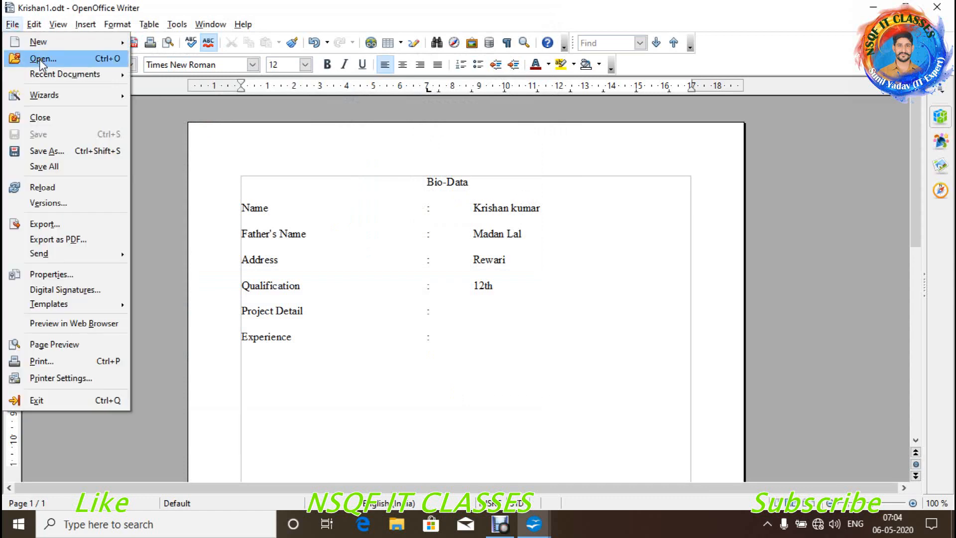
pyautogui.moveTo(40, 46)
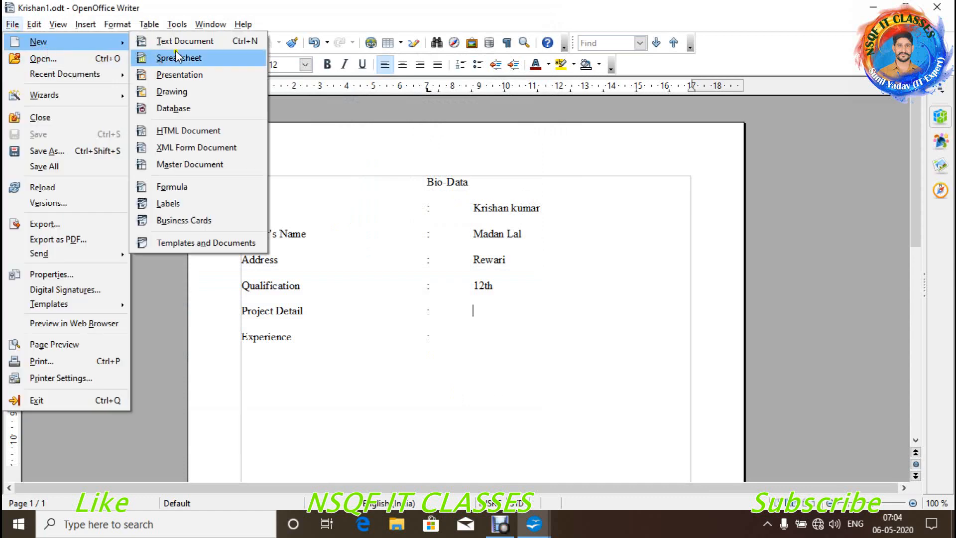
pyautogui.click(185, 247)
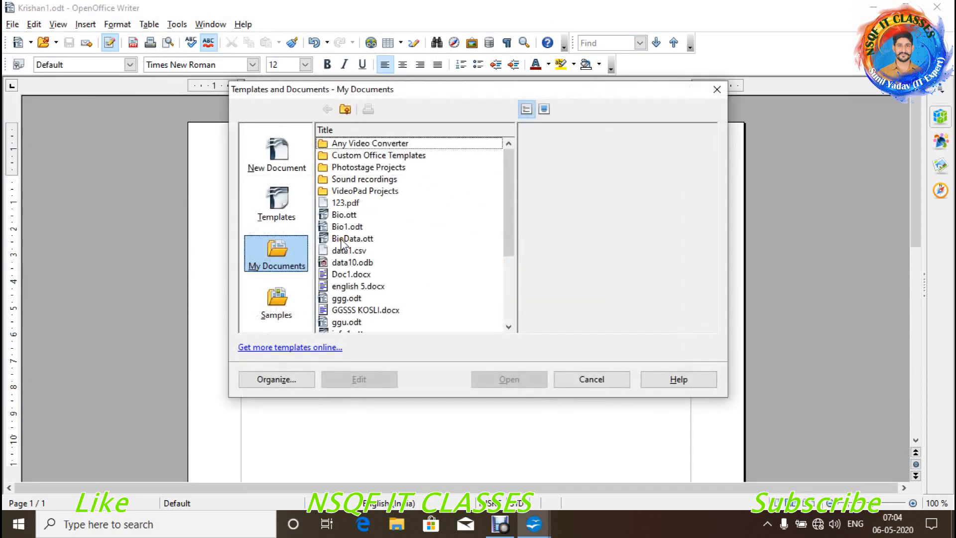
pyautogui.doubleClick(341, 241)
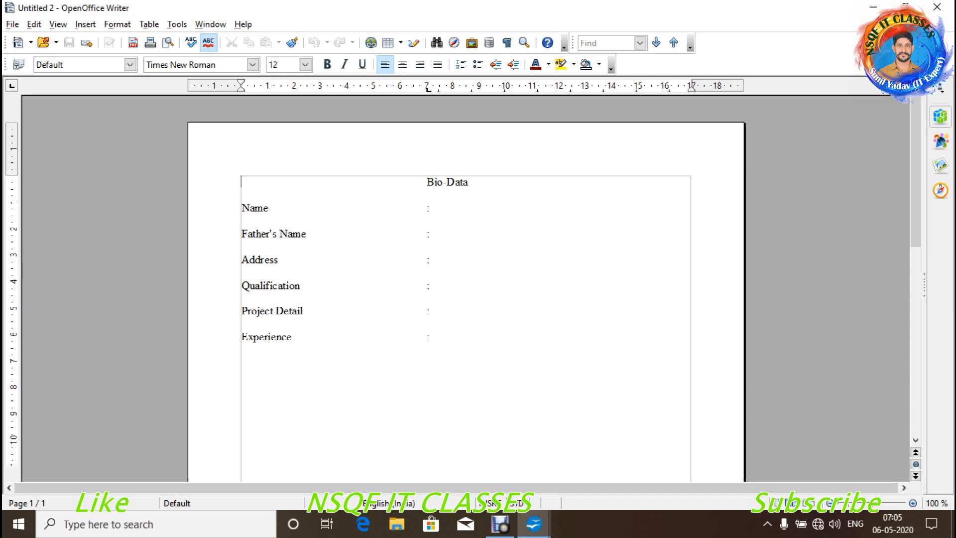
pyautogui.click(504, 529)
pyautogui.click(504, 529)
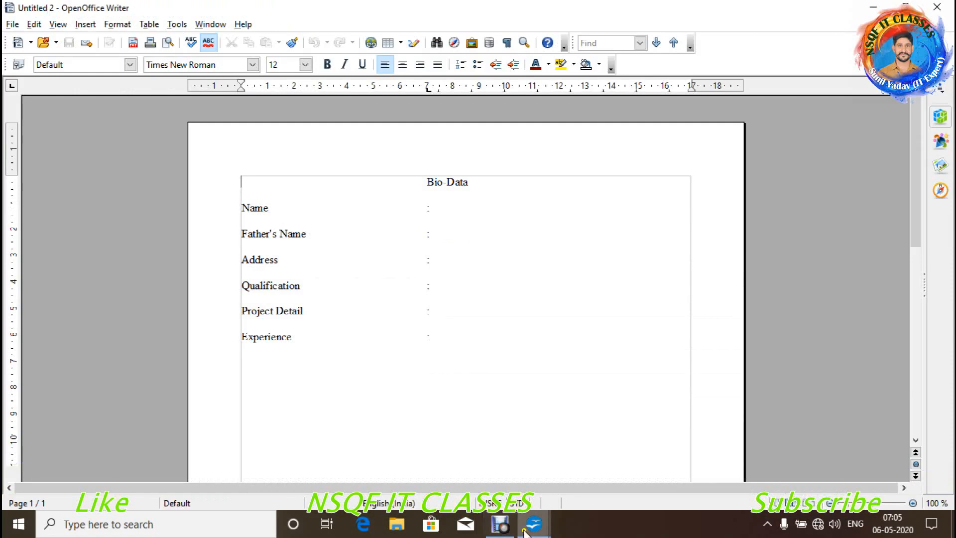